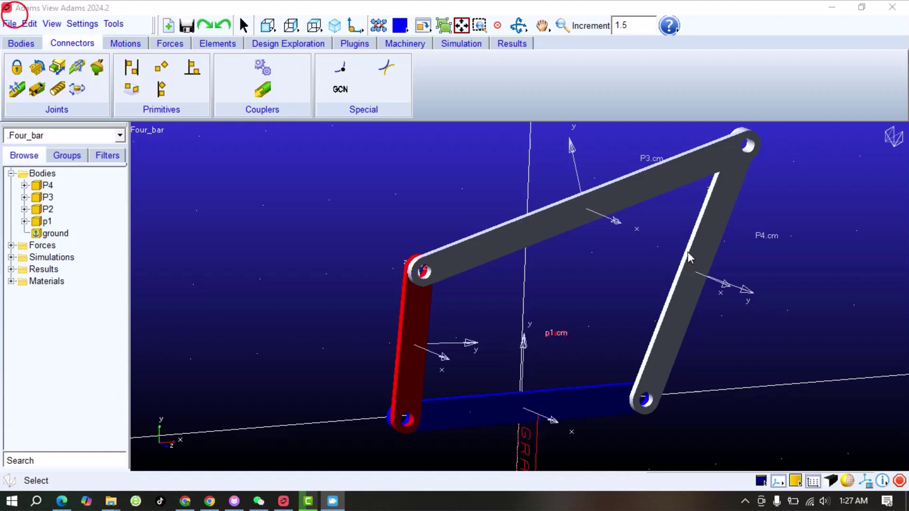
Start a Fixed Joint using '2 Bodies - 1 Location' construction.
{"action": "left_click", "coordinate": [677, 251]}
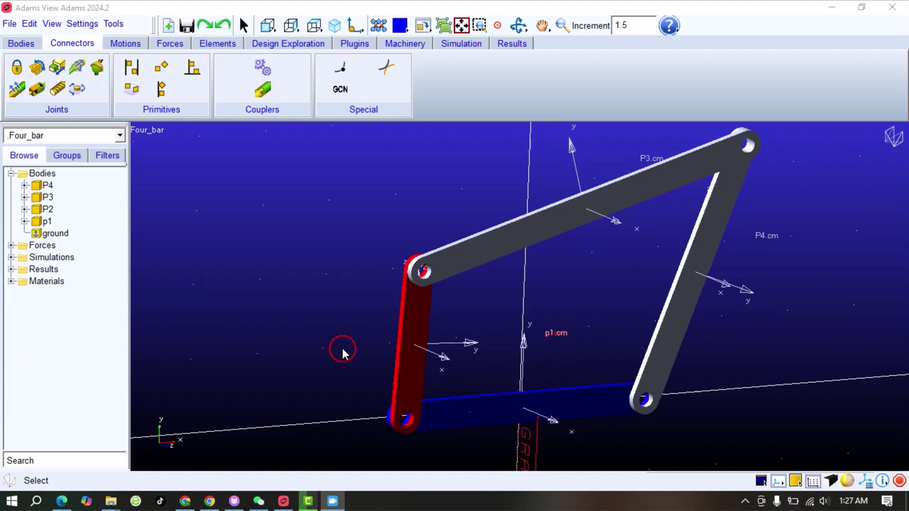
{"action": "left_click", "coordinate": [17, 72]}
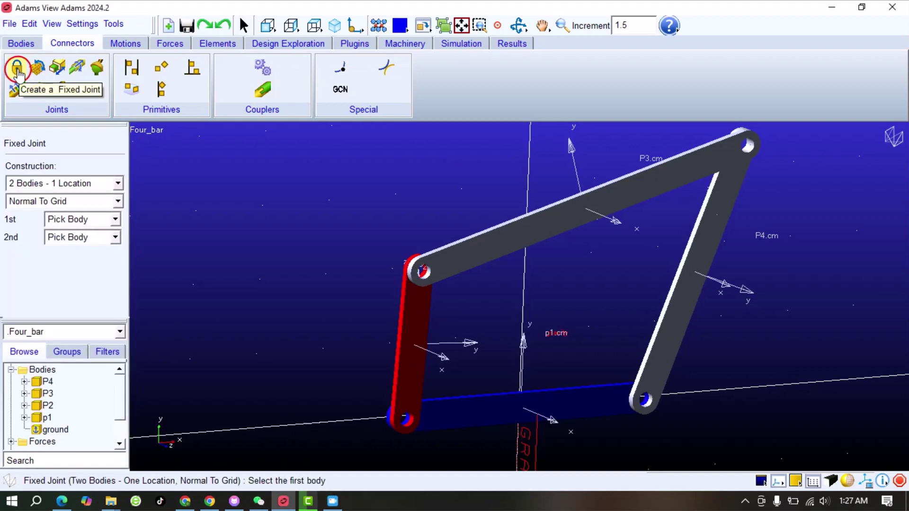
{"action": "left_click", "coordinate": [119, 187]}
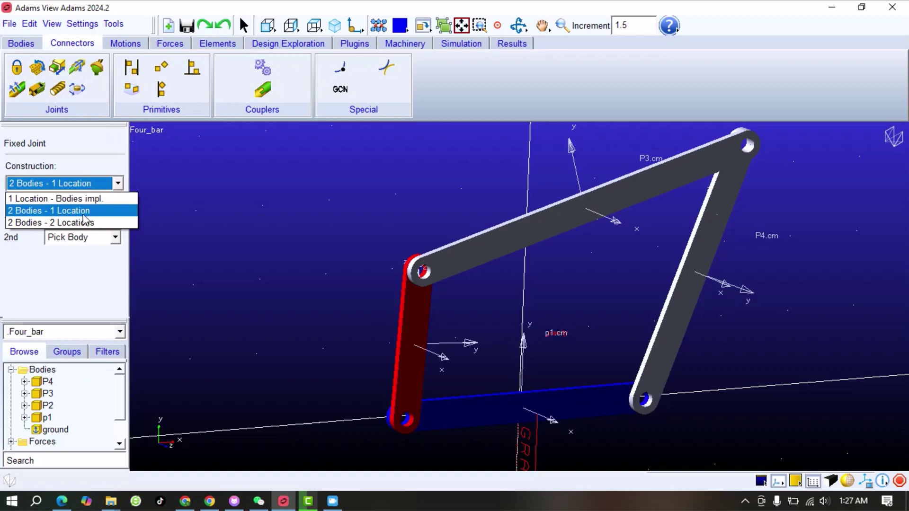
{"action": "left_click", "coordinate": [60, 227]}
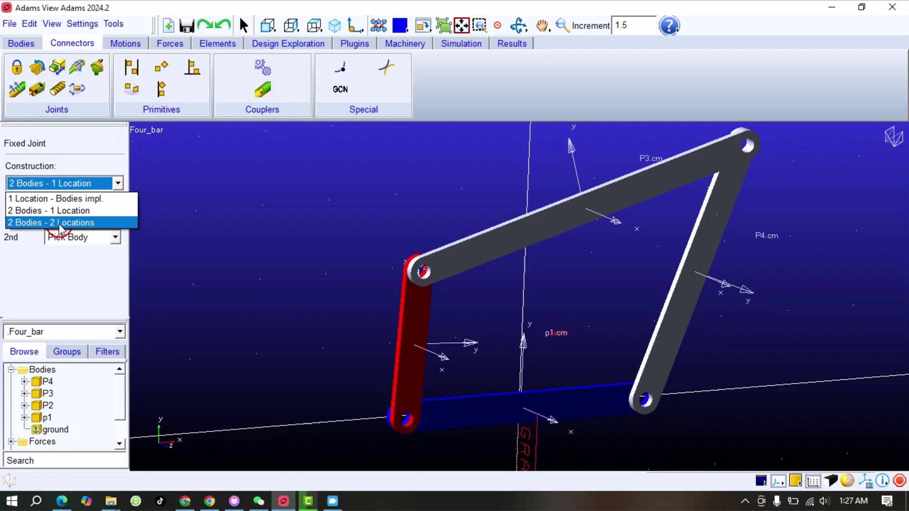
{"action": "left_click", "coordinate": [38, 212]}
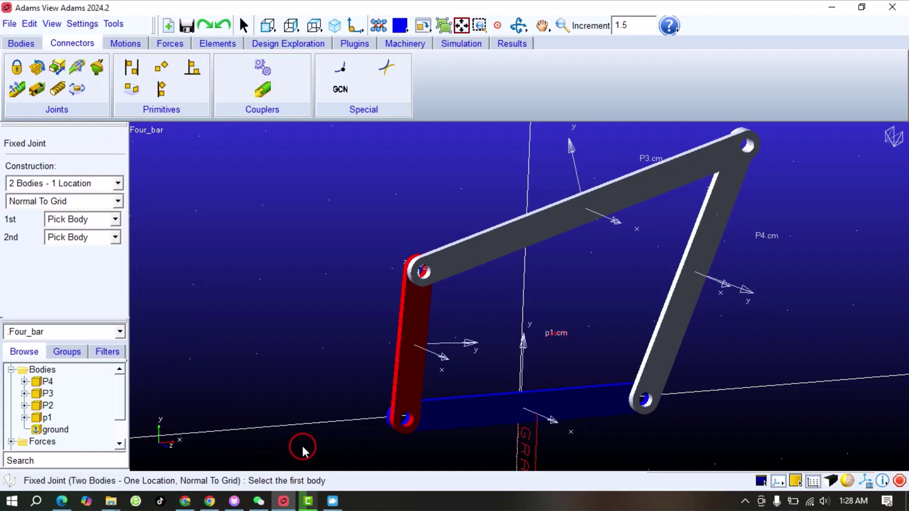
Fix body p1 to ground with the joint placed at p1.cm.
{"action": "left_click", "coordinate": [479, 416]}
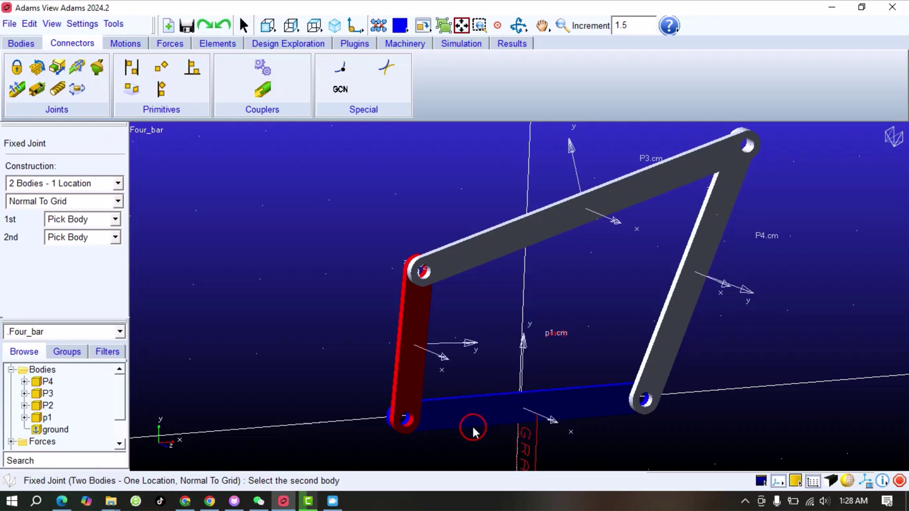
{"action": "left_click", "coordinate": [454, 453]}
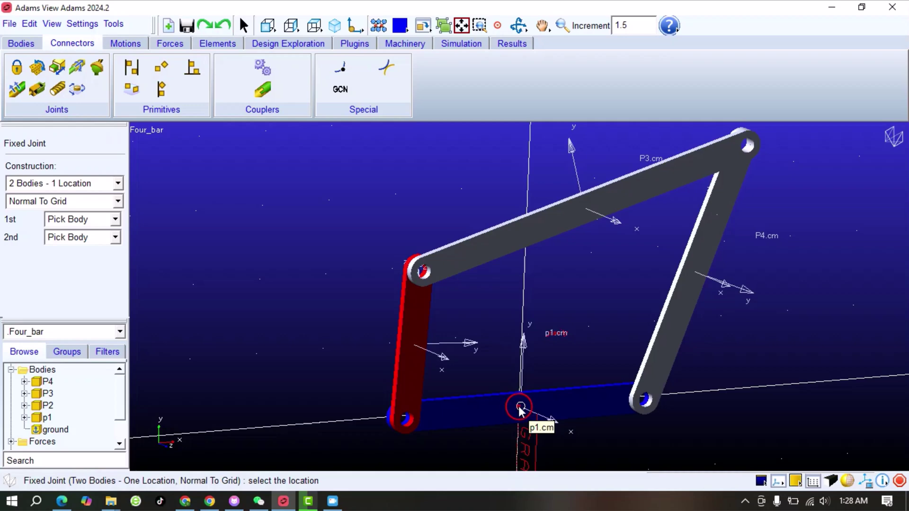
{"action": "left_click", "coordinate": [520, 411]}
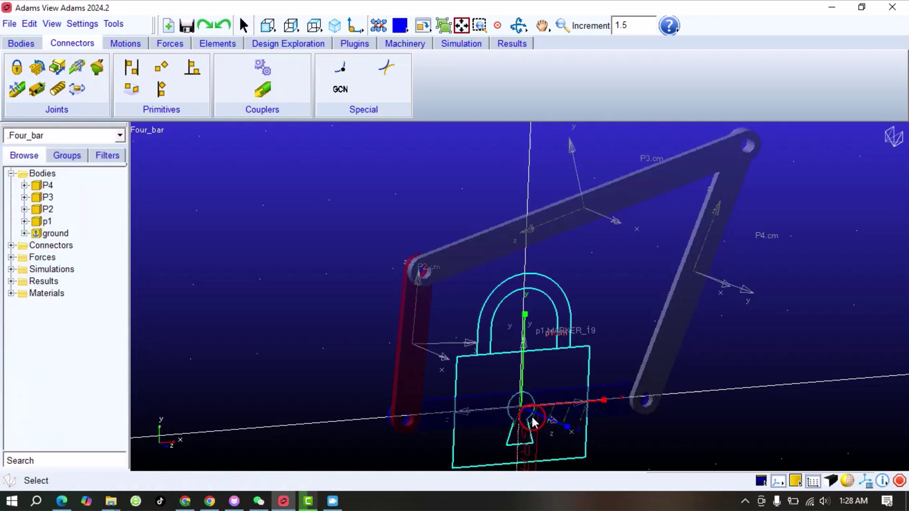
Shrink JOINT_1's icon through Appearance, trying size 5, then setting 10.
{"action": "left_click", "coordinate": [331, 286]}
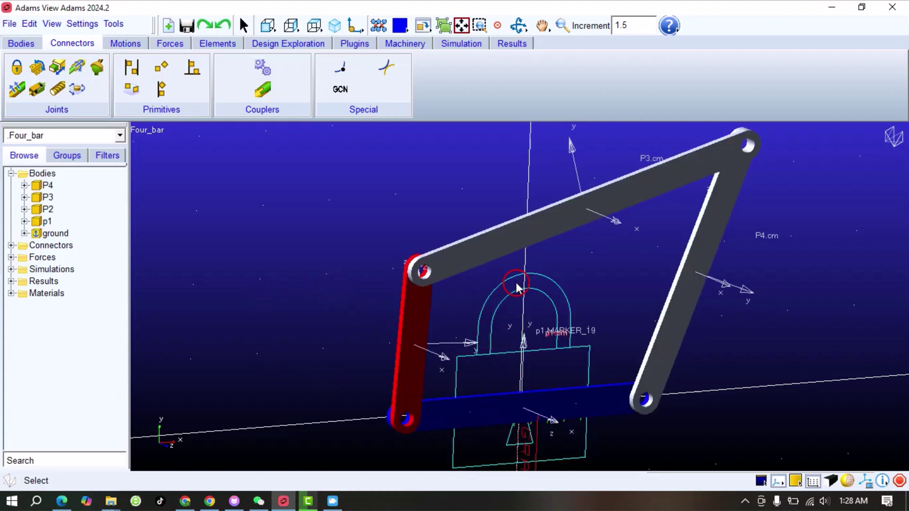
{"action": "left_click", "coordinate": [496, 327]}
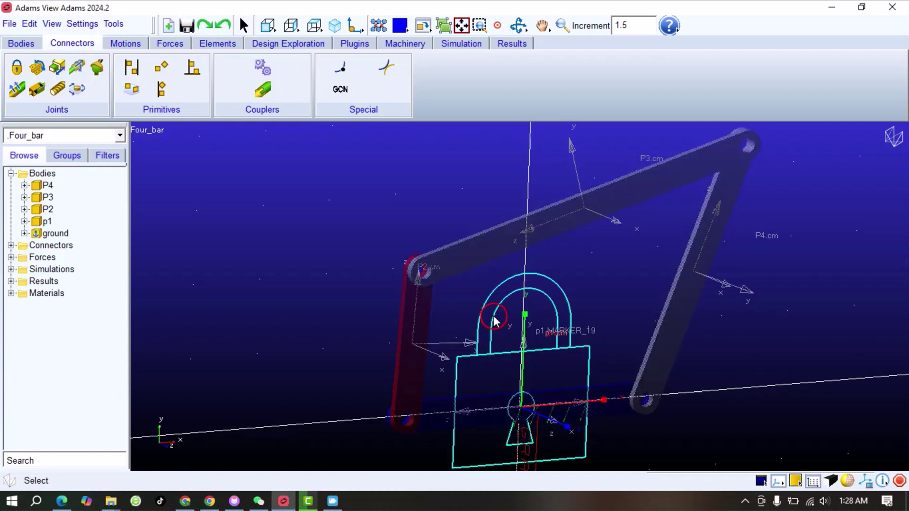
{"action": "right_click", "coordinate": [494, 322]}
{"action": "mouse_move", "coordinate": [514, 324]}
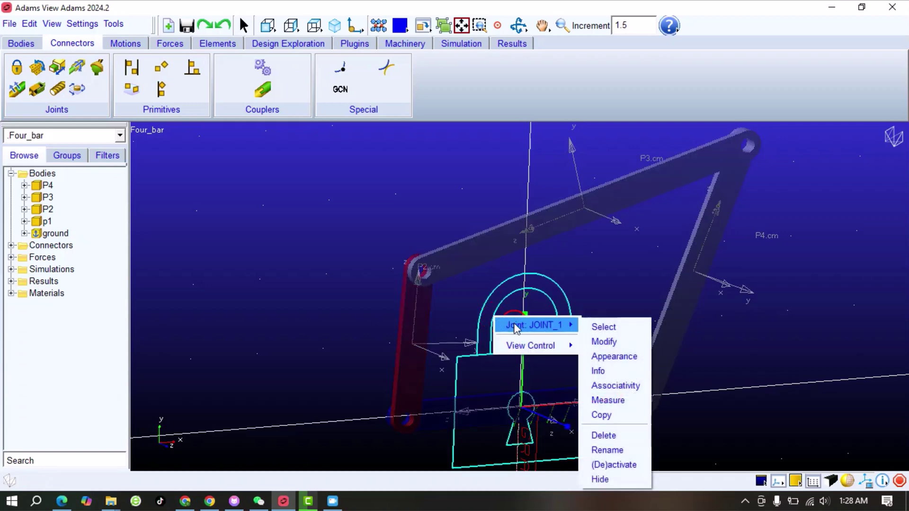
{"action": "left_click", "coordinate": [614, 357]}
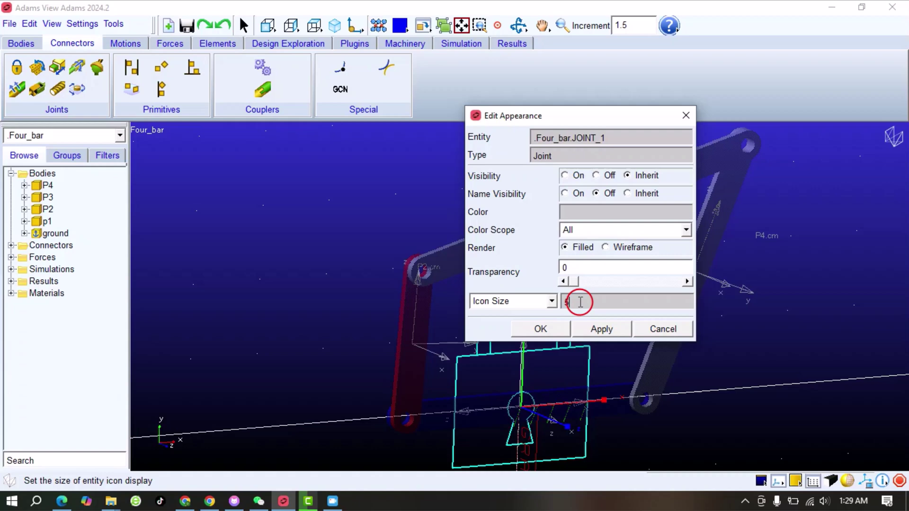
{"action": "left_click", "coordinate": [592, 326]}
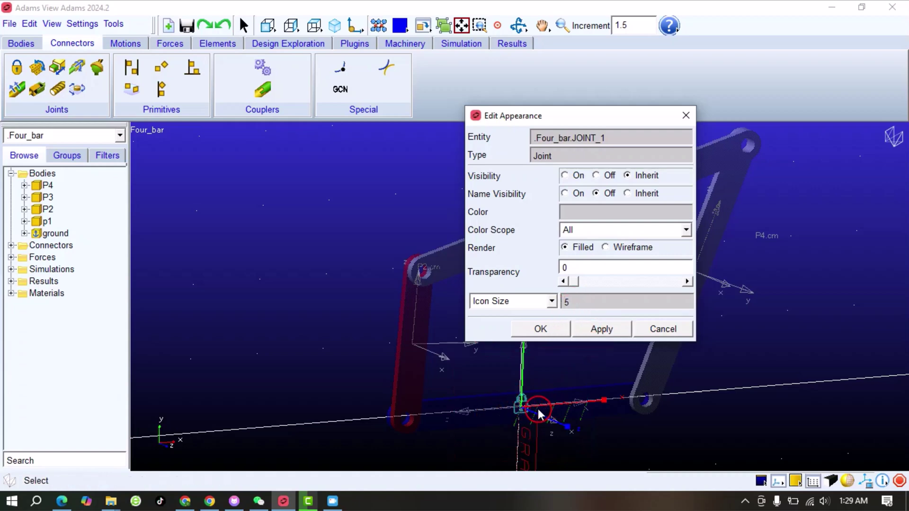
{"action": "left_click", "coordinate": [598, 301]}
{"action": "double_click", "coordinate": [562, 301]}
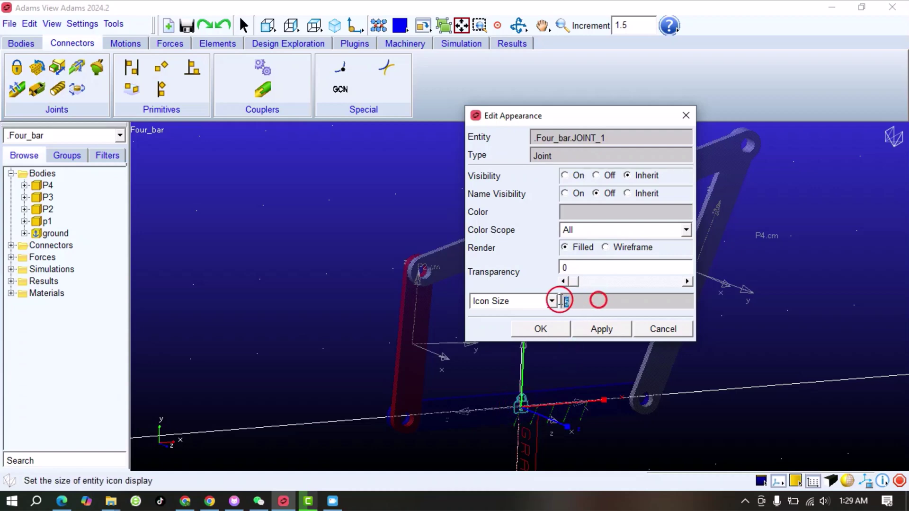
{"action": "type", "text": "10"}
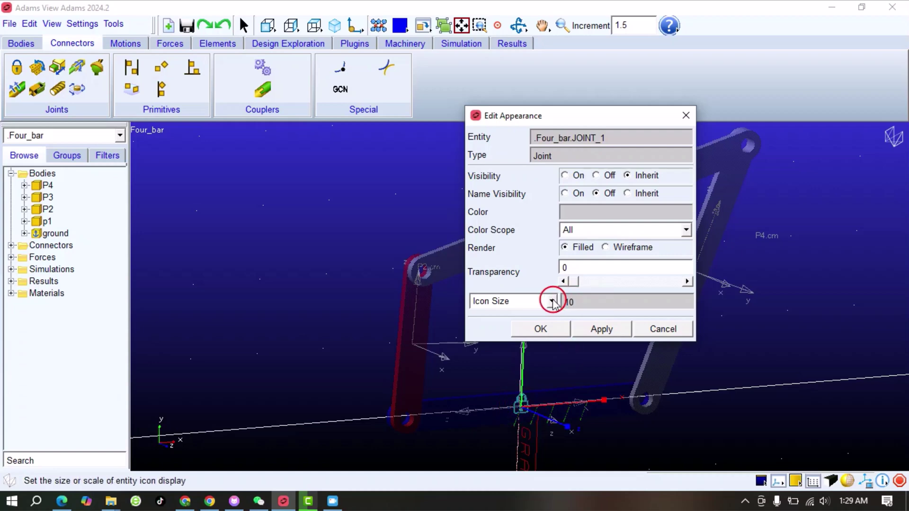
{"action": "left_click", "coordinate": [546, 330]}
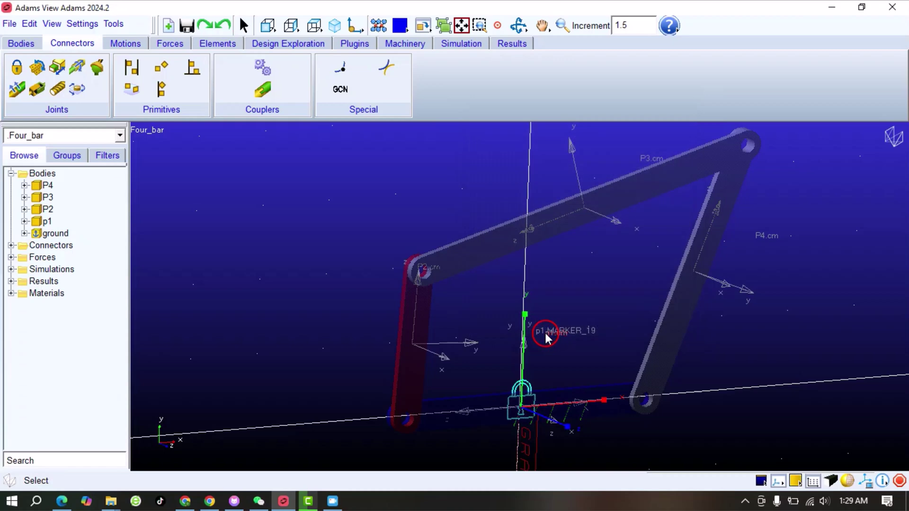
Pan and zoom in on the pivot where blue link p1 meets red link P2.
{"action": "left_click", "coordinate": [314, 275]}
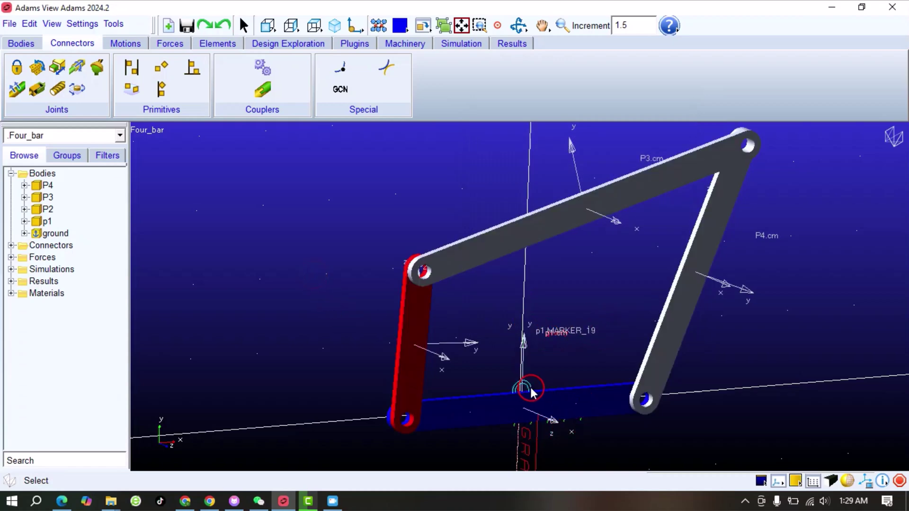
{"action": "right_click", "coordinate": [532, 393]}
{"action": "mouse_move", "coordinate": [571, 394]}
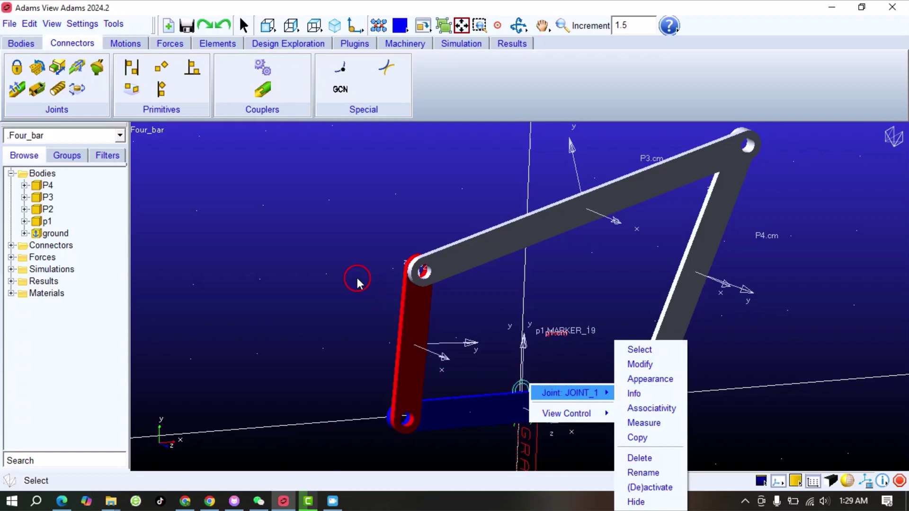
{"action": "left_click", "coordinate": [272, 302]}
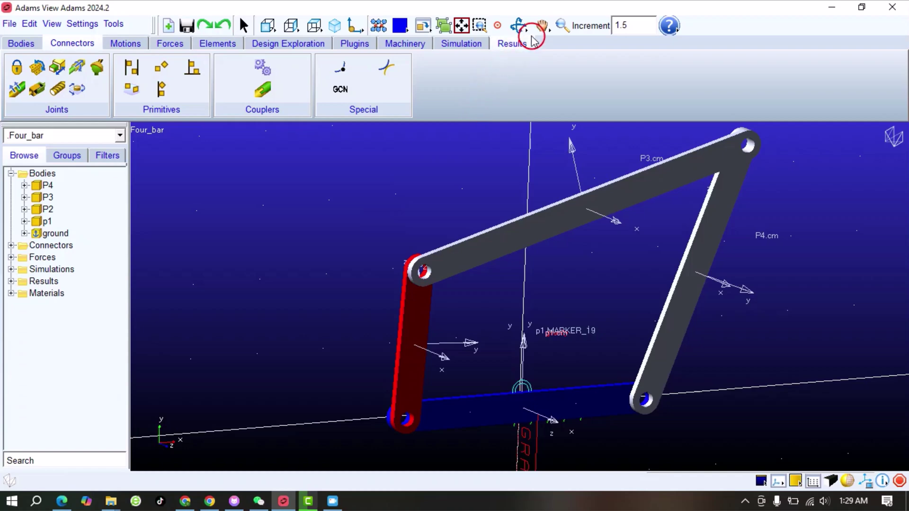
{"action": "left_click", "coordinate": [542, 26]}
{"action": "left_click_drag", "start_coordinate": [548, 283], "coordinate": [549, 271]}
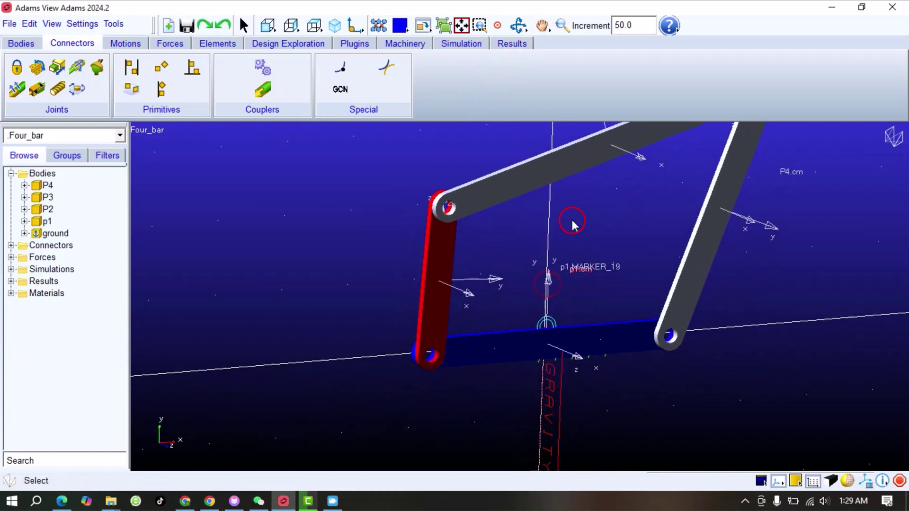
{"action": "left_click", "coordinate": [562, 25]}
{"action": "left_click_drag", "start_coordinate": [449, 350], "coordinate": [493, 375]}
{"action": "right_click", "coordinate": [493, 375]}
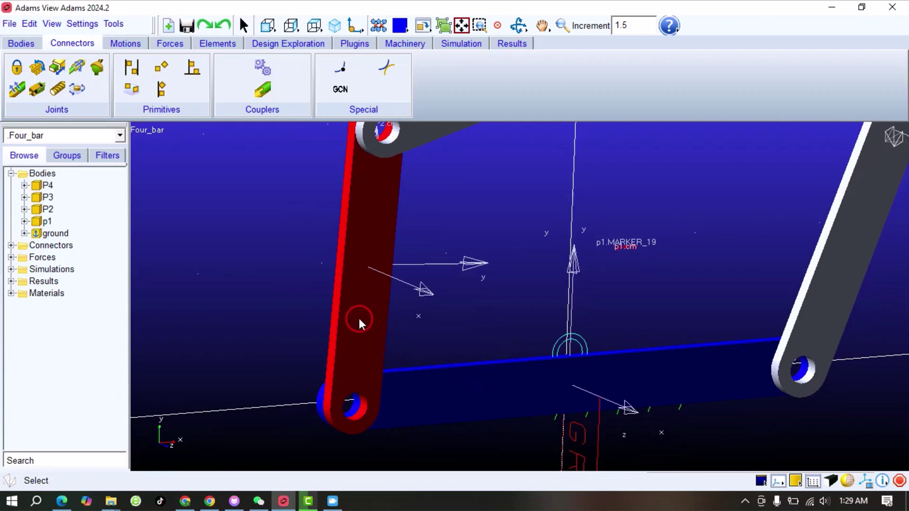
Start a Revolute Joint with '2 Bodies - 1 Location' construction and Normal To Grid orientation.
{"action": "left_click", "coordinate": [37, 68]}
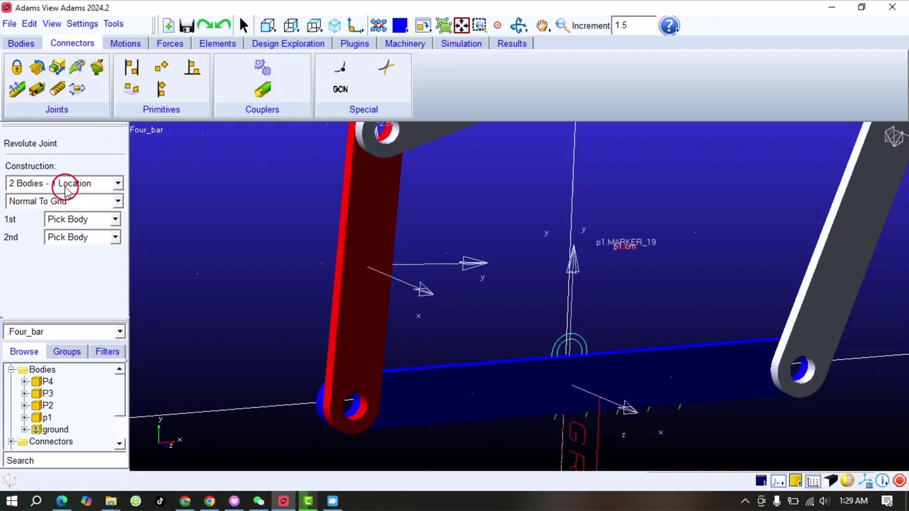
{"action": "left_click", "coordinate": [117, 183]}
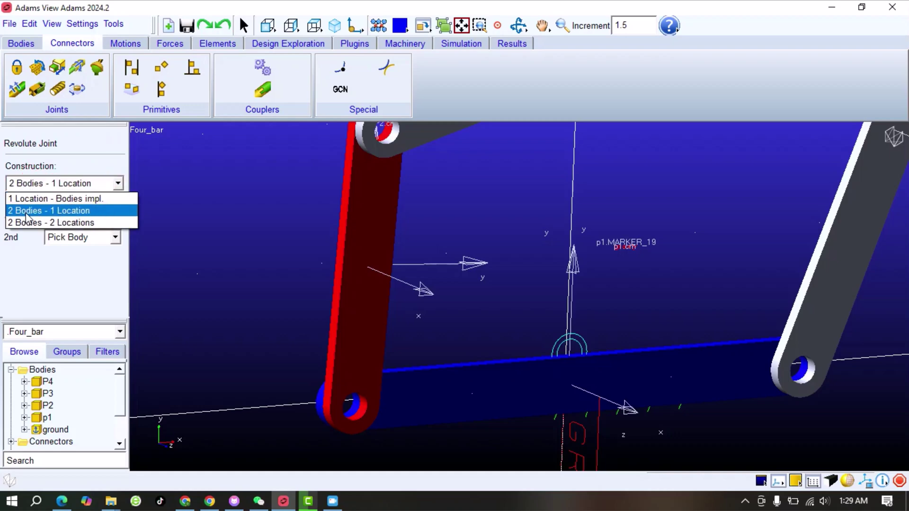
{"action": "left_click", "coordinate": [42, 216]}
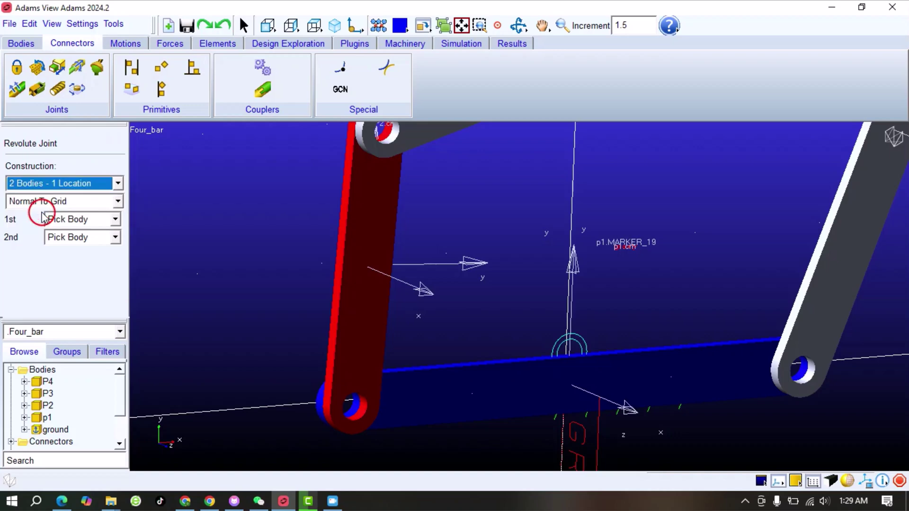
{"action": "left_click", "coordinate": [117, 202]}
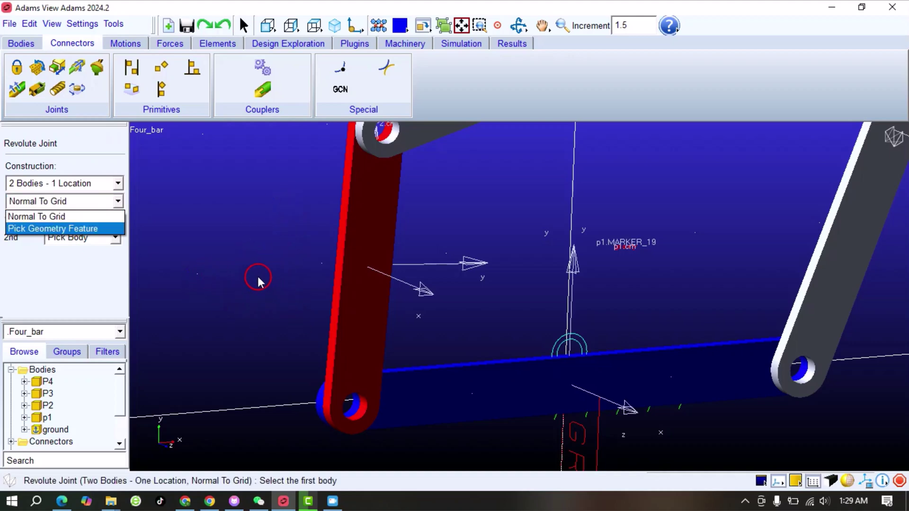
{"action": "left_click", "coordinate": [71, 217]}
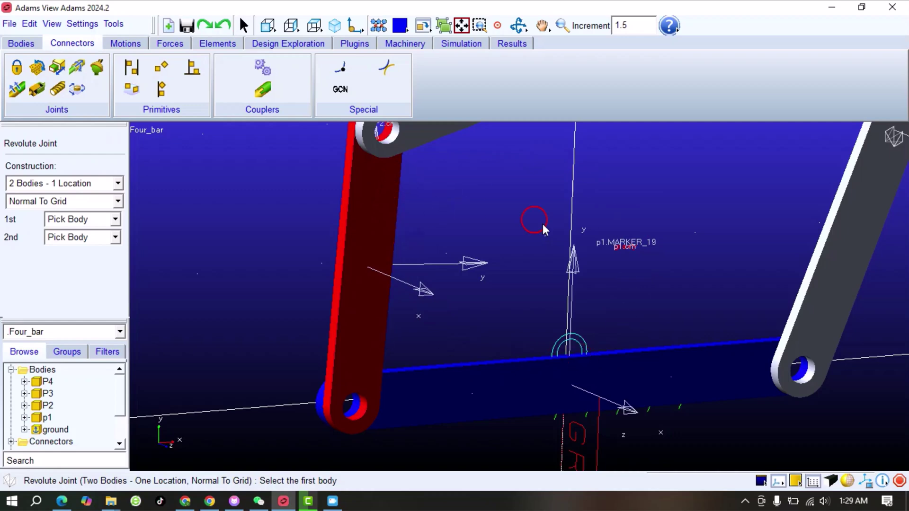
Keep the revolute joint's orientation at Normal To Grid.
{"action": "left_click", "coordinate": [62, 201]}
{"action": "left_click", "coordinate": [119, 203]}
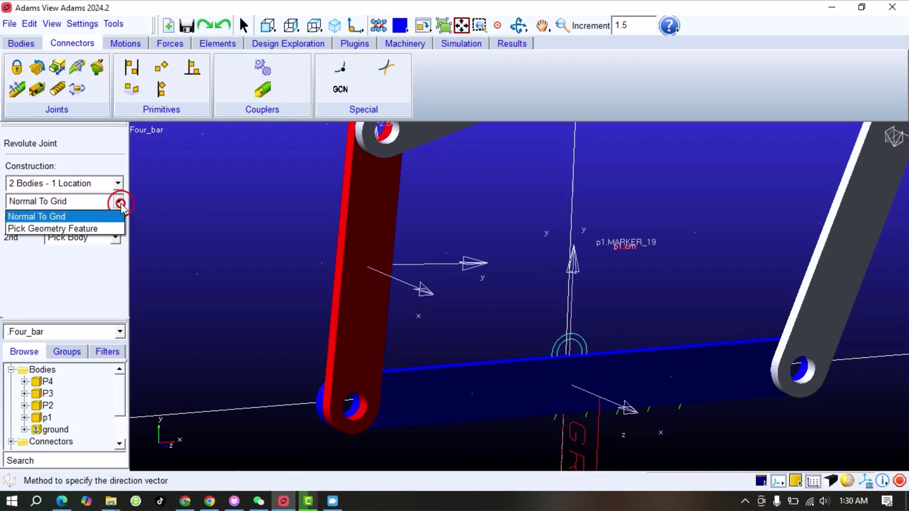
{"action": "left_click", "coordinate": [49, 232]}
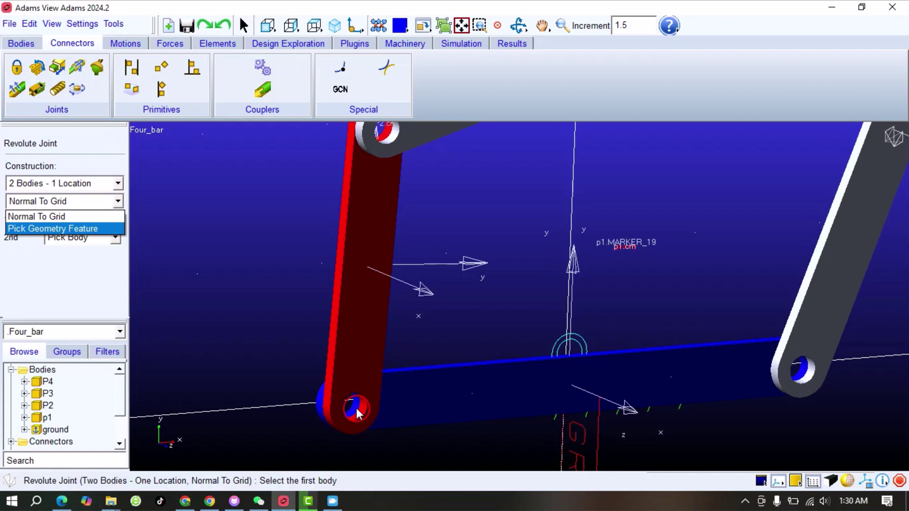
{"action": "left_click", "coordinate": [41, 221]}
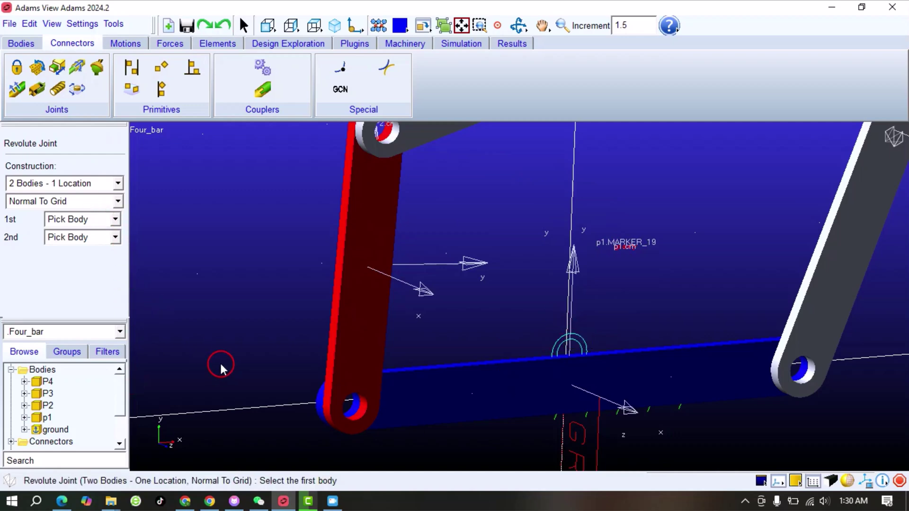
Pin p1 to P2 with the revolute joint at p1's hole centre.
{"action": "left_click", "coordinate": [445, 385]}
{"action": "left_click", "coordinate": [365, 310]}
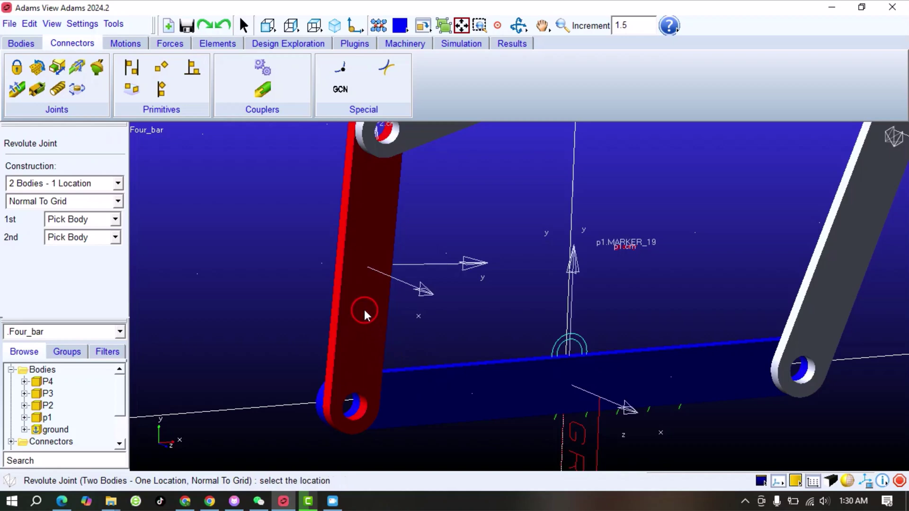
{"action": "left_click", "coordinate": [354, 416]}
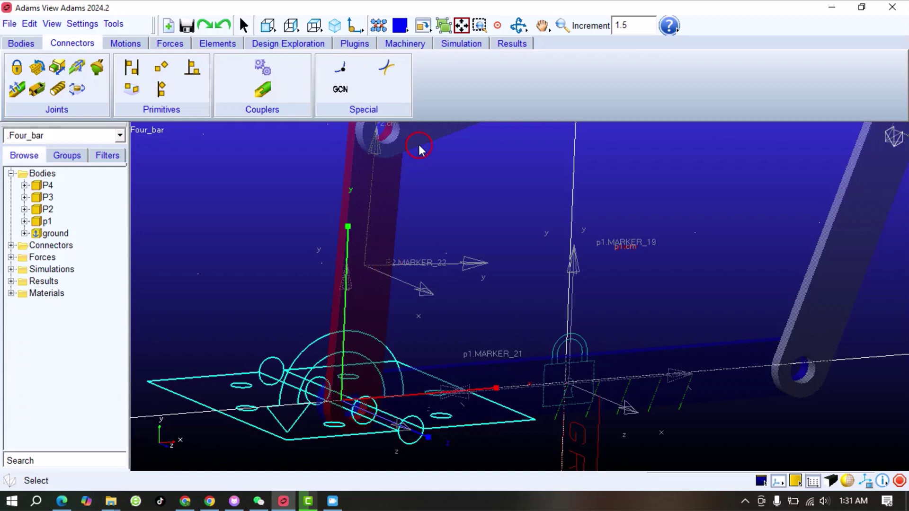
Show the linkage as shaded solids from the Front view.
{"action": "key", "text": "shift+s"}
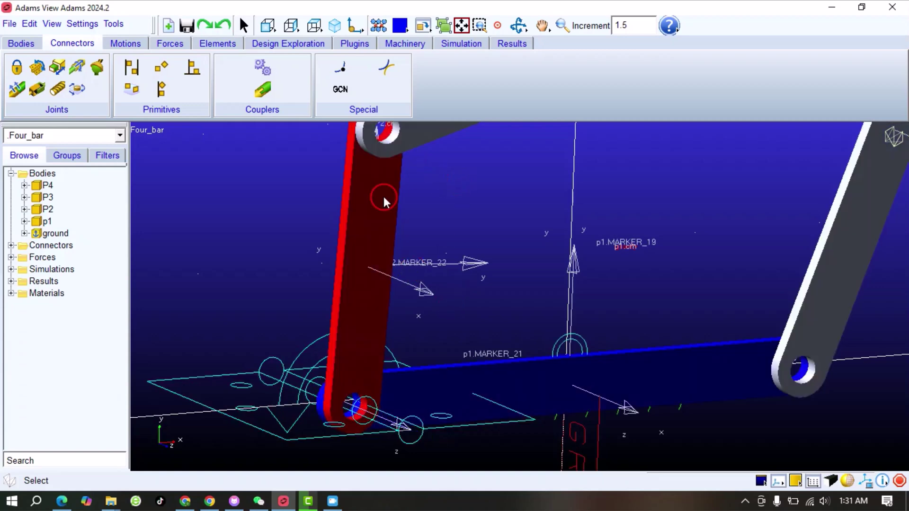
{"action": "left_click", "coordinate": [267, 28]}
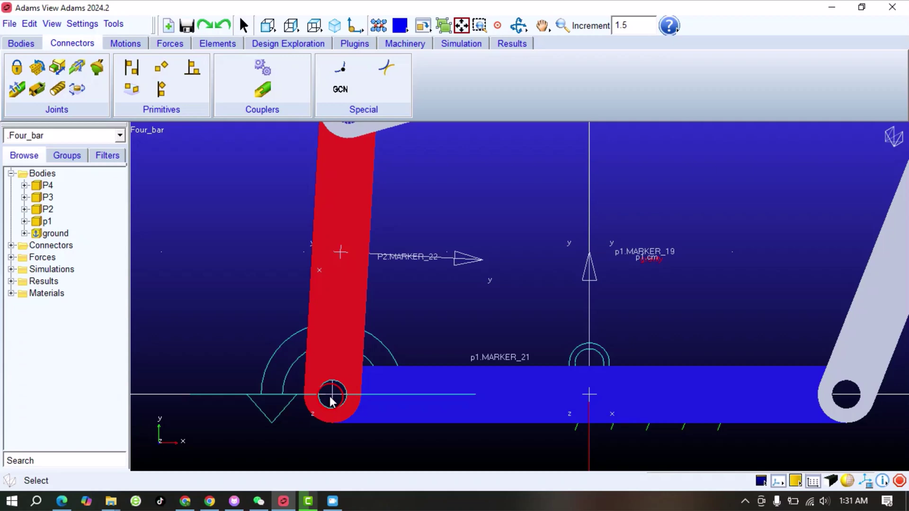
{"action": "left_click", "coordinate": [288, 381]}
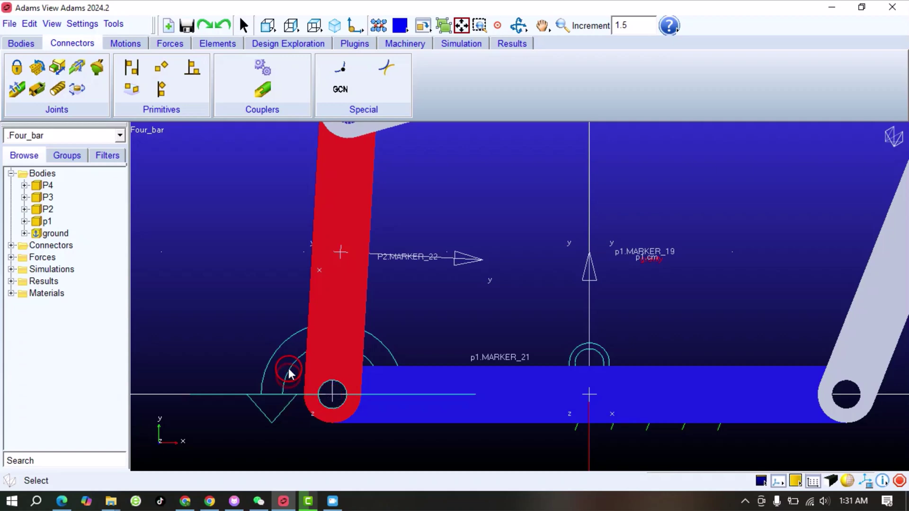
Tilt the view to see the new joint at the lower-left pivot at an angle.
{"action": "left_click", "coordinate": [496, 26]}
{"action": "left_click", "coordinate": [519, 25]}
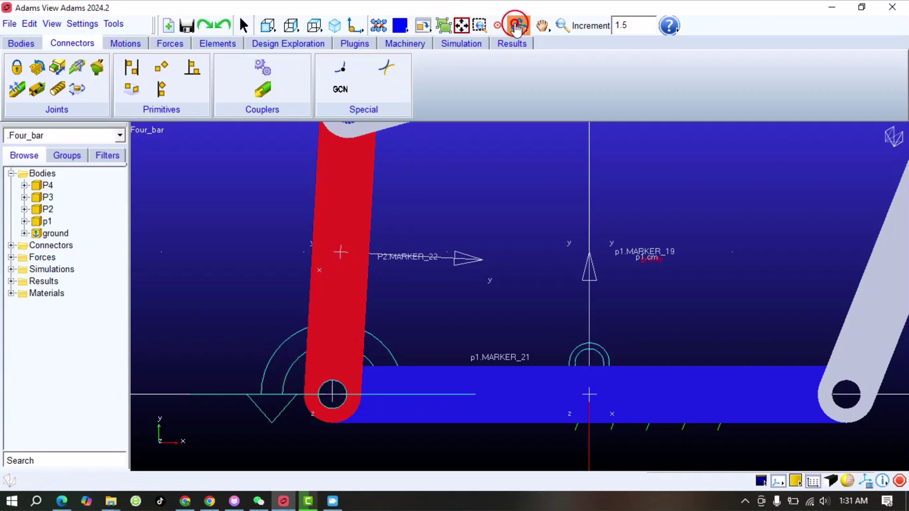
{"action": "left_click_drag", "start_coordinate": [440, 239], "coordinate": [385, 301]}
{"action": "left_click", "coordinate": [285, 374]}
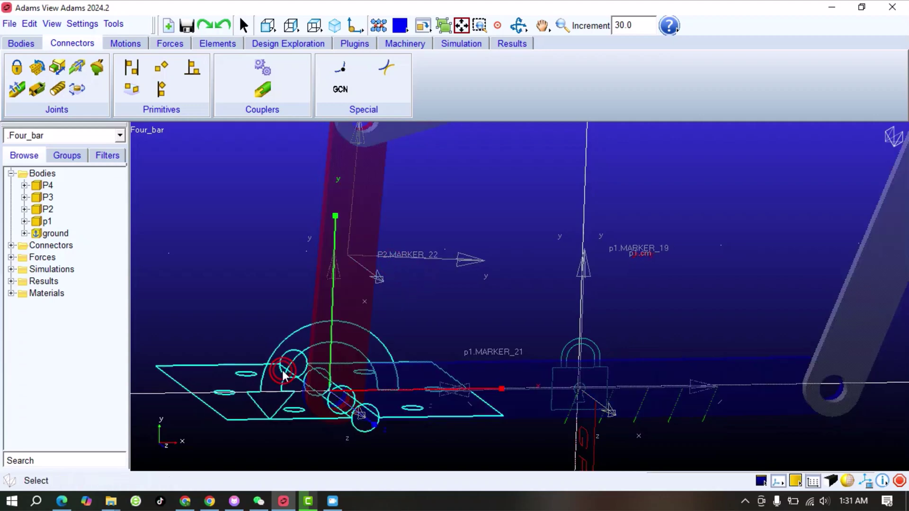
{"action": "right_click", "coordinate": [286, 372]}
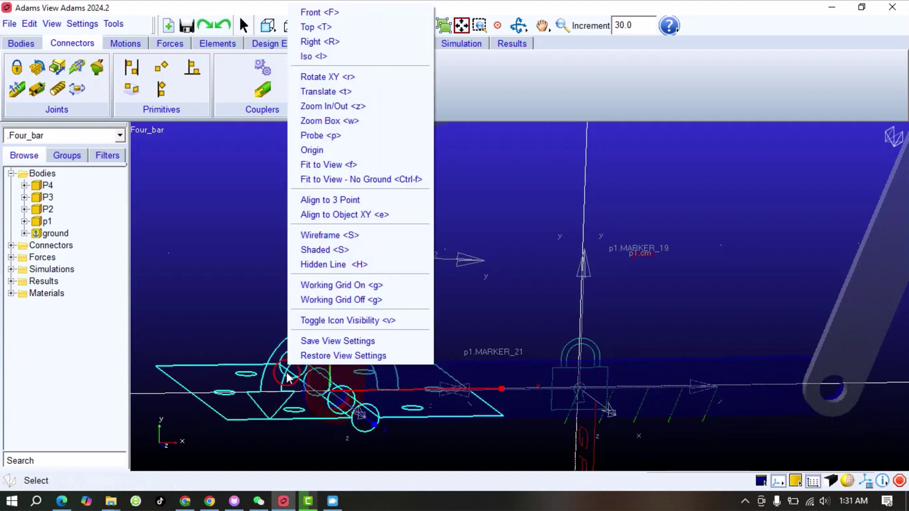
{"action": "left_click", "coordinate": [265, 374]}
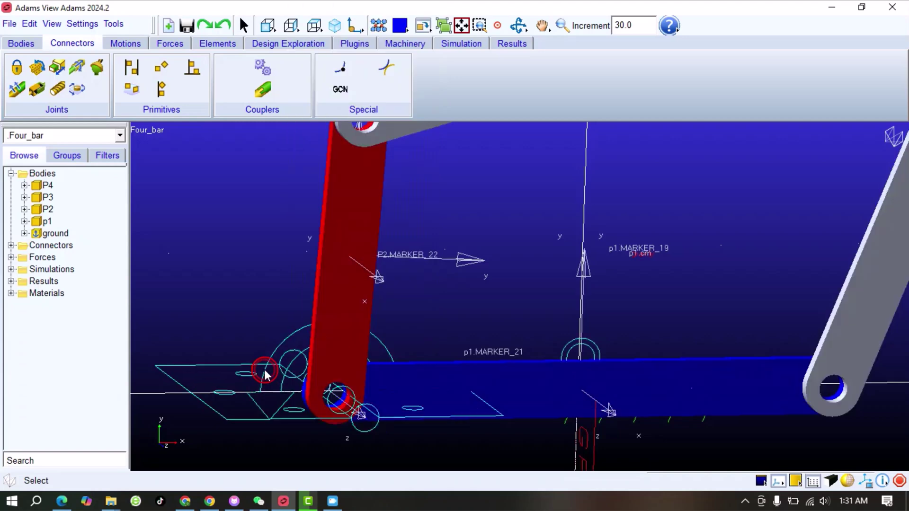
{"action": "right_click", "coordinate": [265, 374]}
{"action": "left_click", "coordinate": [248, 392]}
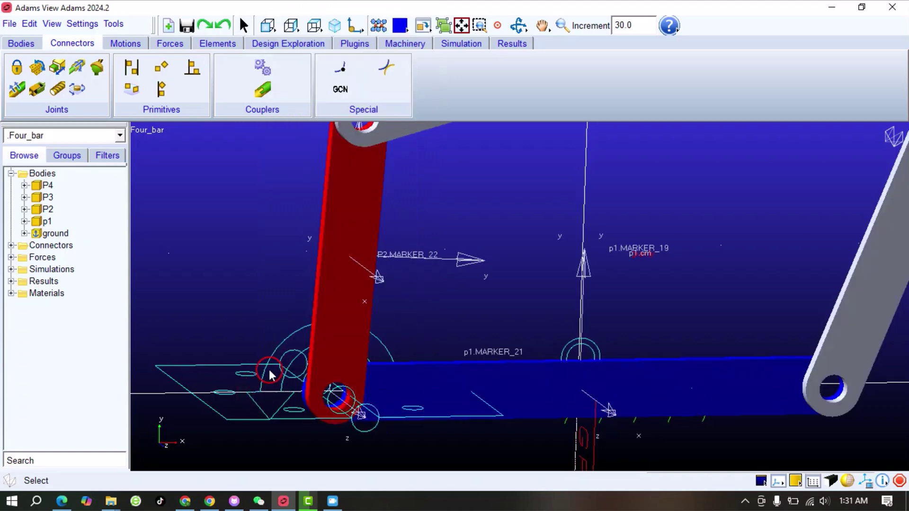
Open JOINT_2's Modify Joint settings, keep type Revolute, and bring up Precision Move.
{"action": "right_click", "coordinate": [297, 359]}
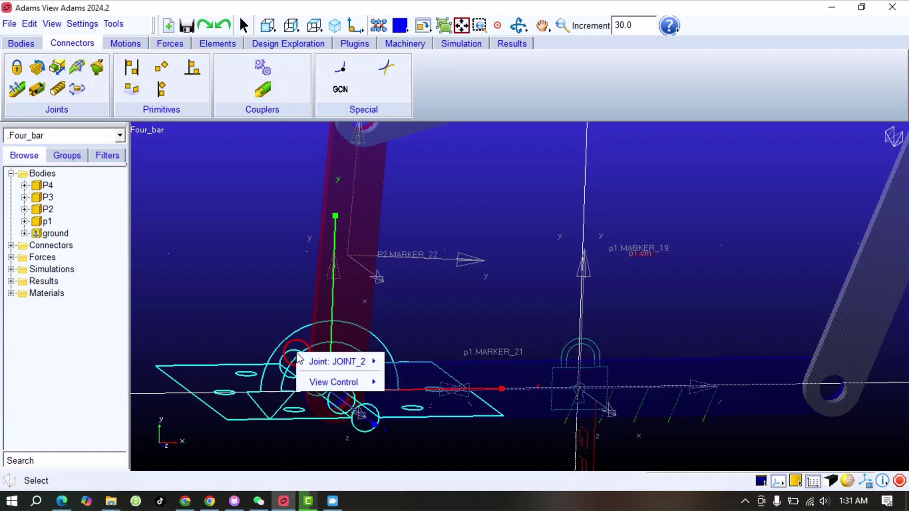
{"action": "mouse_move", "coordinate": [322, 361]}
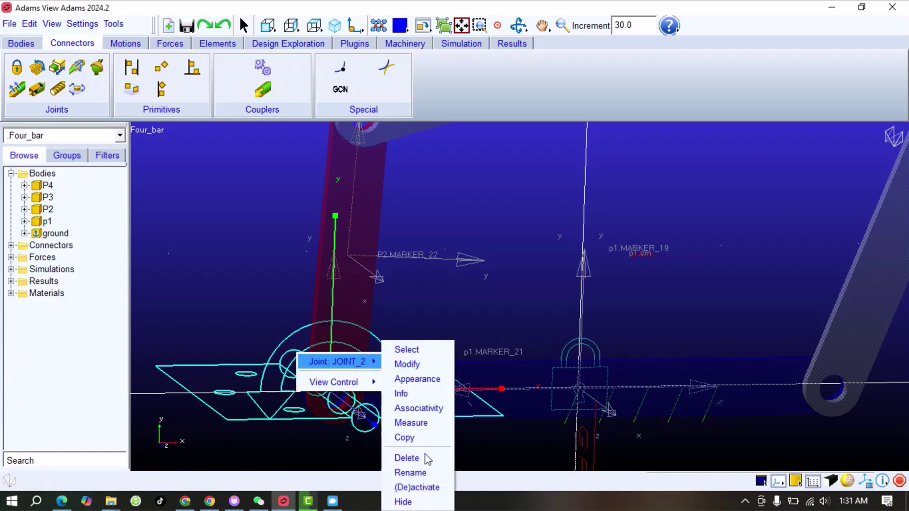
{"action": "left_click", "coordinate": [406, 364]}
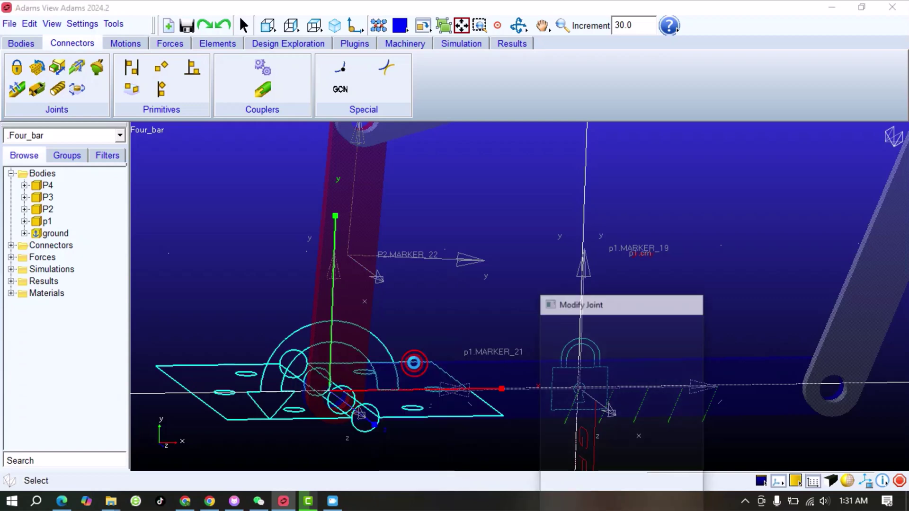
{"action": "left_click_drag", "start_coordinate": [617, 280], "coordinate": [506, 136]}
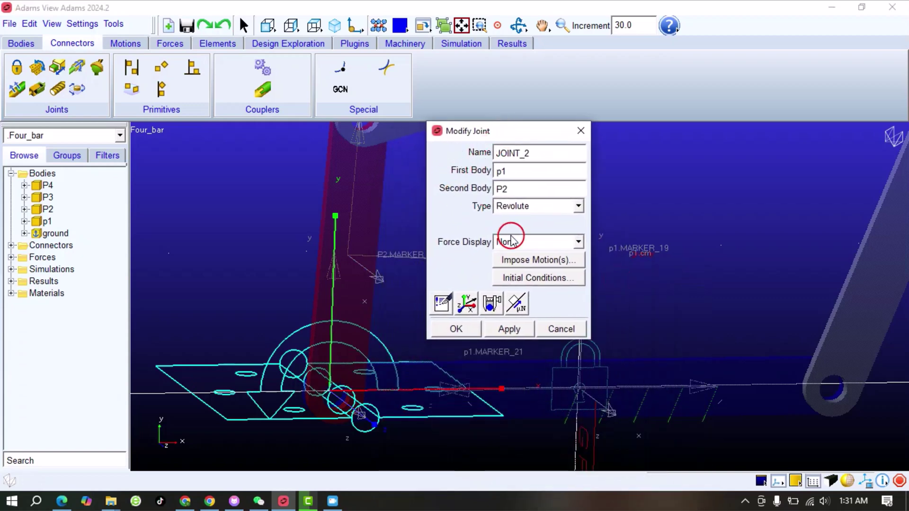
{"action": "left_click", "coordinate": [578, 206]}
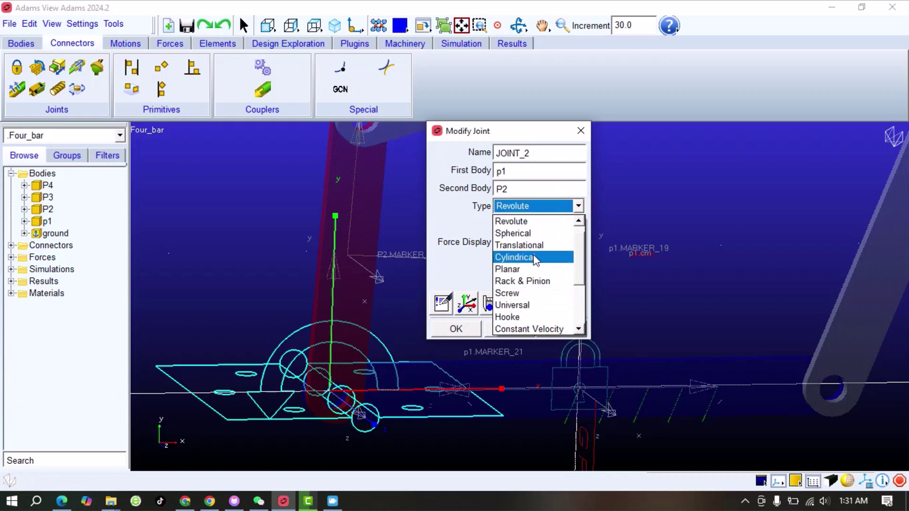
{"action": "left_click", "coordinate": [535, 221]}
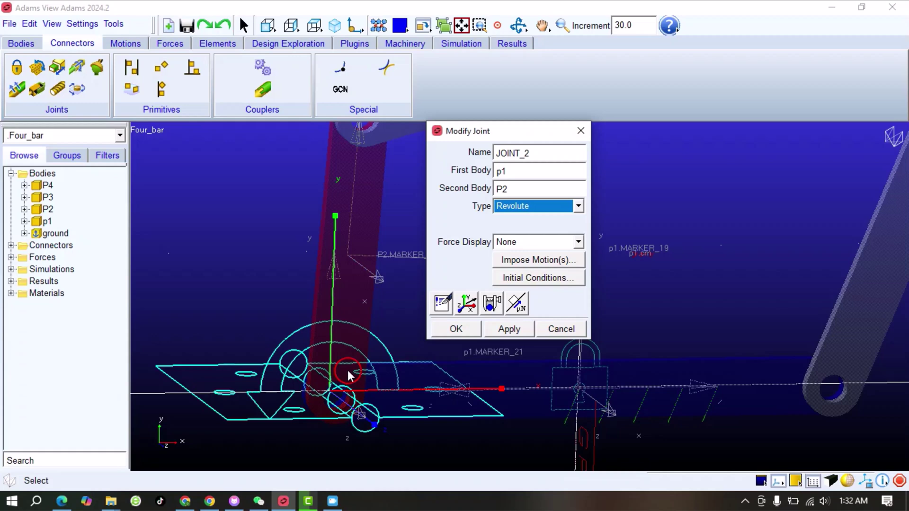
{"action": "left_click", "coordinate": [467, 305]}
{"action": "left_click_drag", "start_coordinate": [371, 304], "coordinate": [407, 132]}
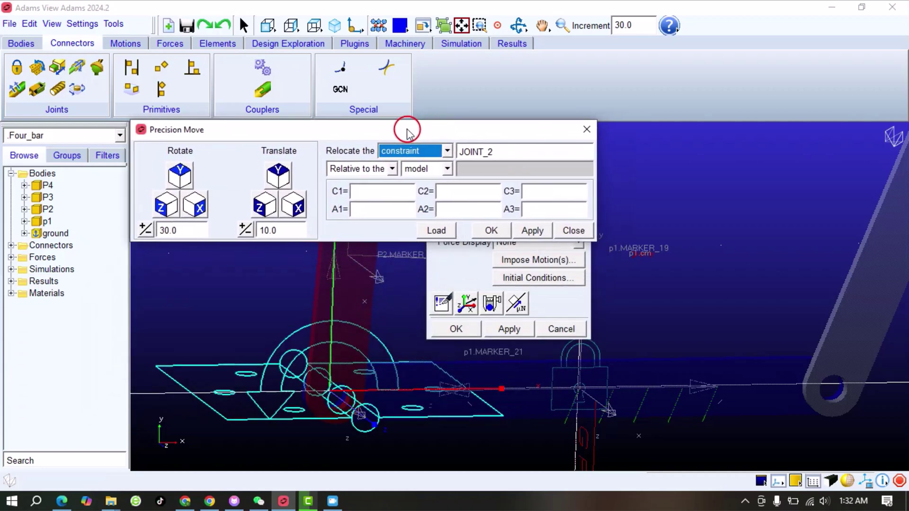
Nudge JOINT_2 by ±10 along X and Y, leaving it at -90, 0, 0.
{"action": "left_click", "coordinate": [222, 166]}
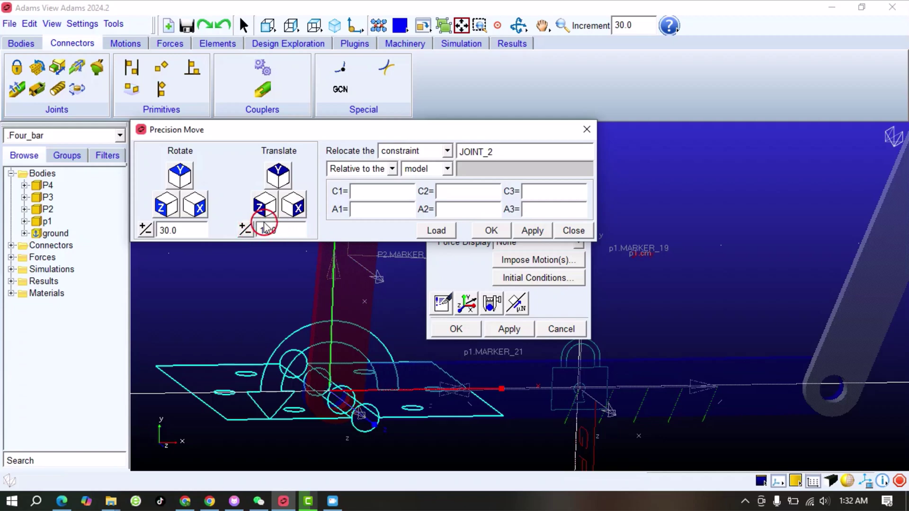
{"action": "left_click", "coordinate": [298, 209]}
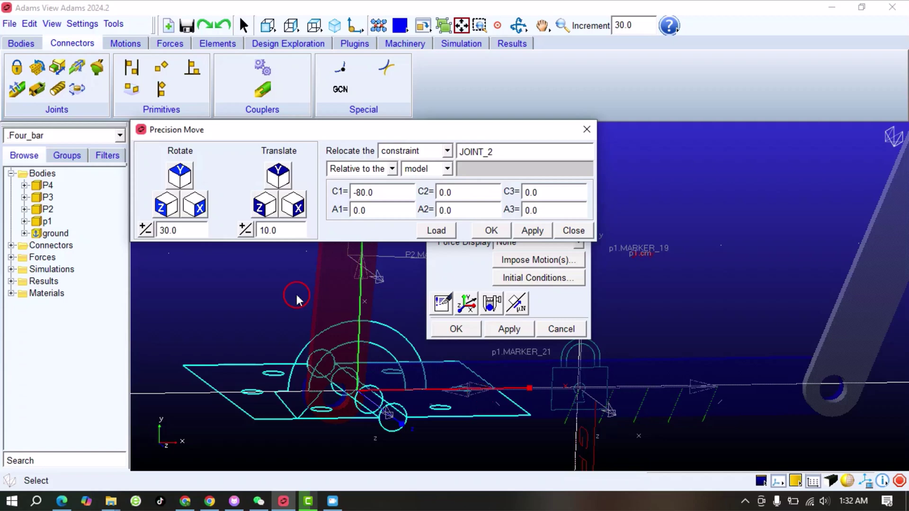
{"action": "left_click", "coordinate": [248, 231]}
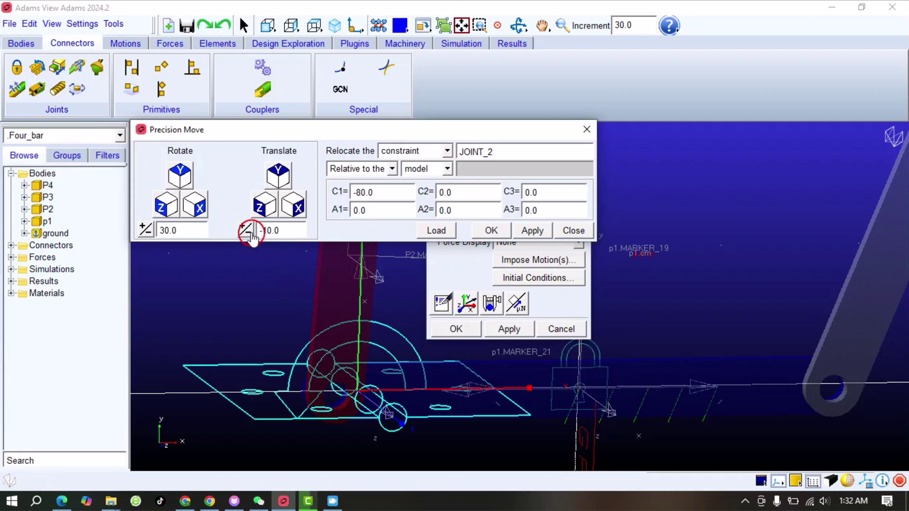
{"action": "left_click", "coordinate": [298, 208]}
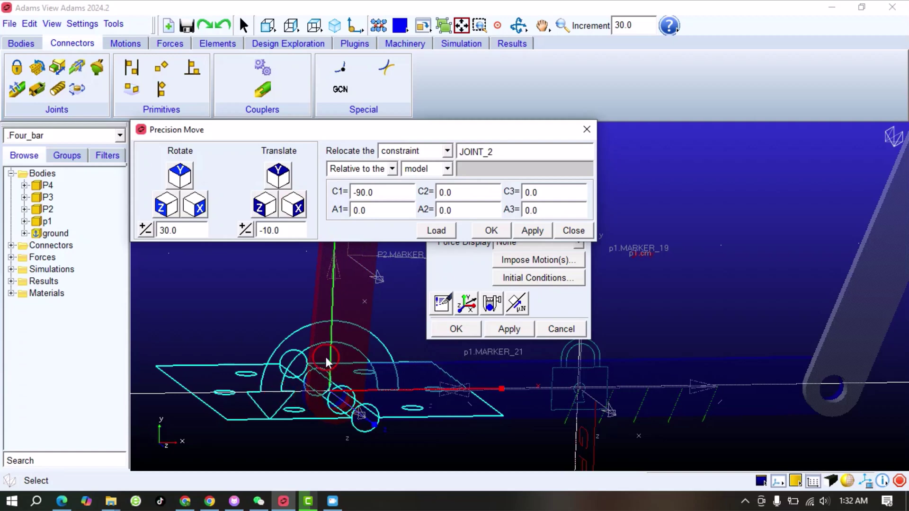
{"action": "left_click", "coordinate": [279, 173]}
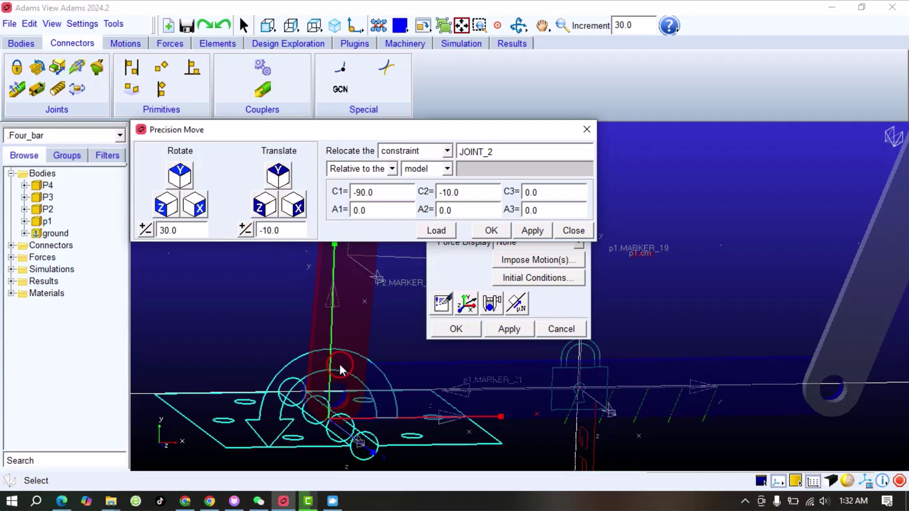
{"action": "left_click", "coordinate": [245, 230]}
{"action": "left_click", "coordinate": [278, 173]}
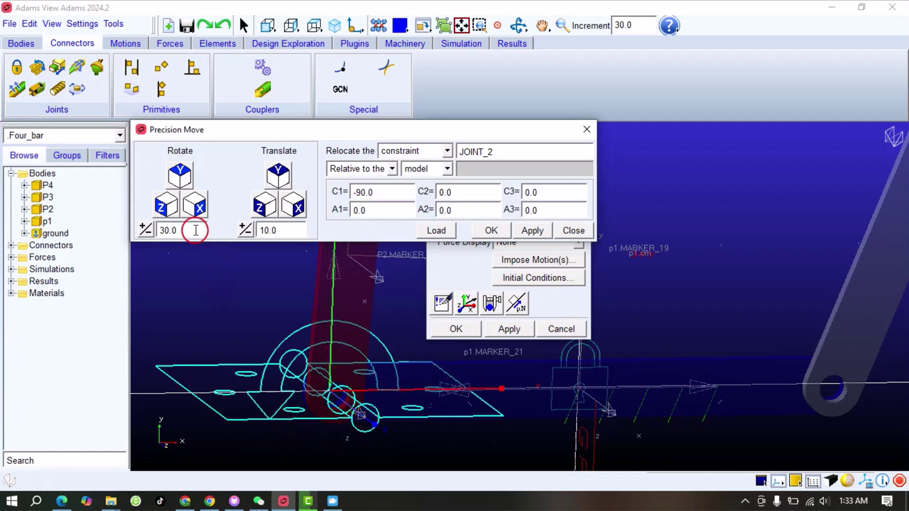
Trial-rotate JOINT_2 90° about Z, then rotate by -90° back to 0, 0, 0.
{"action": "left_click_drag", "start_coordinate": [191, 230], "coordinate": [136, 226]}
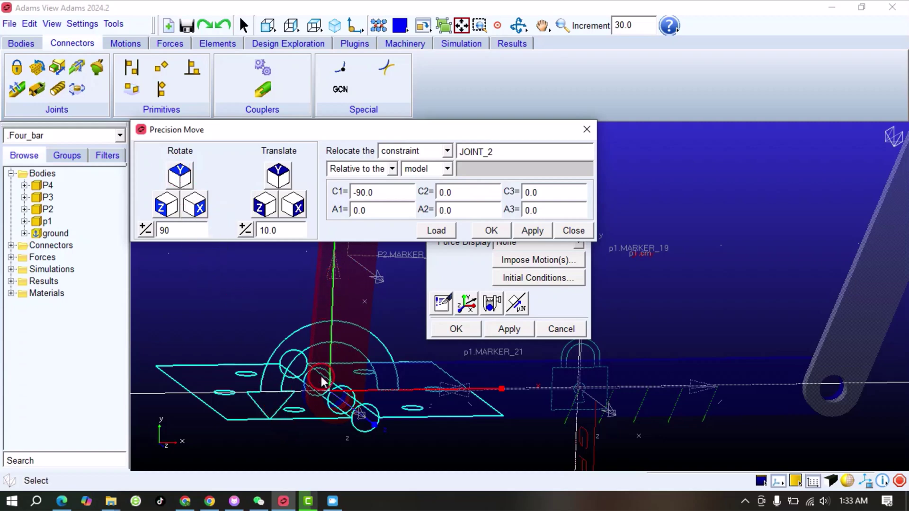
{"action": "left_click", "coordinate": [163, 208]}
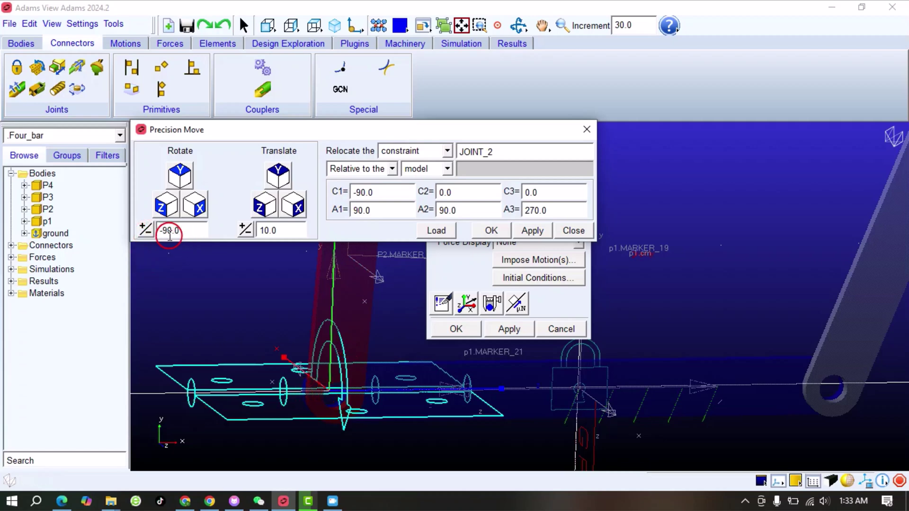
{"action": "left_click", "coordinate": [180, 175]}
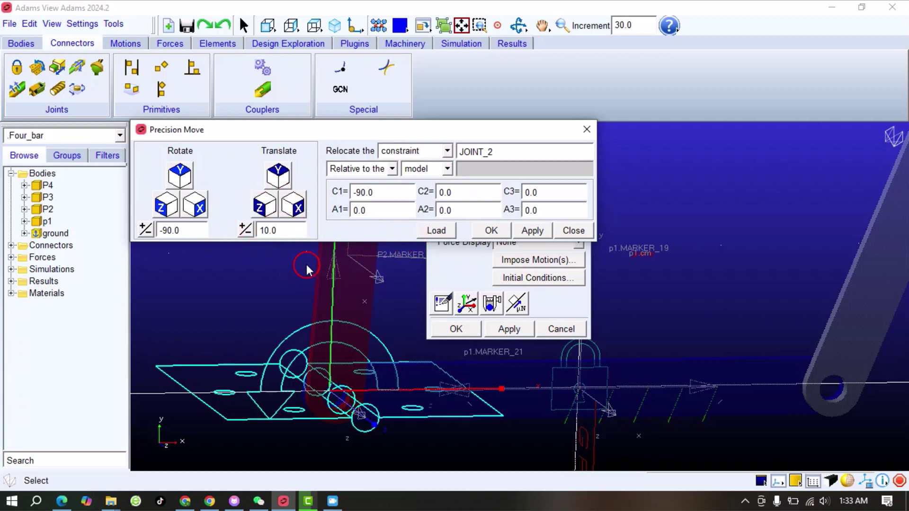
Close Precision Move and confirm Modify Joint, keeping JOINT_2 a revolute joint between p1 and P2.
{"action": "left_click", "coordinate": [587, 130]}
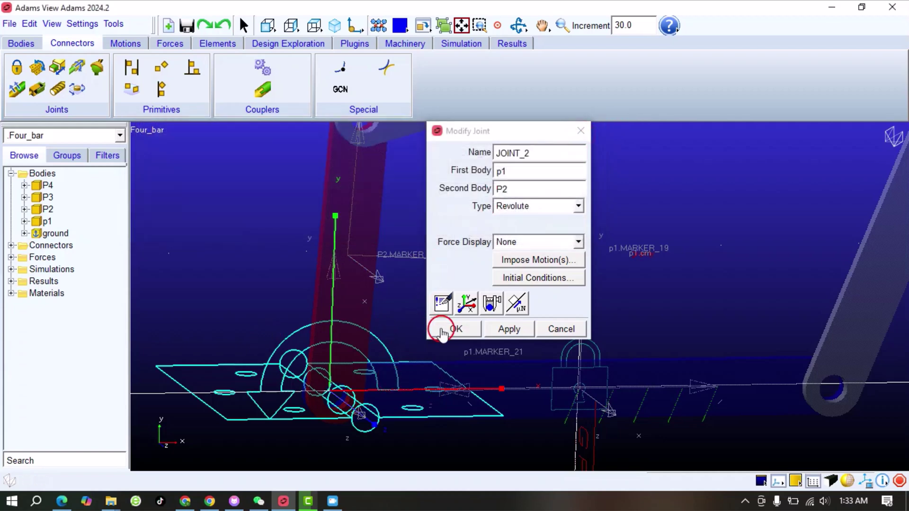
{"action": "left_click", "coordinate": [457, 331]}
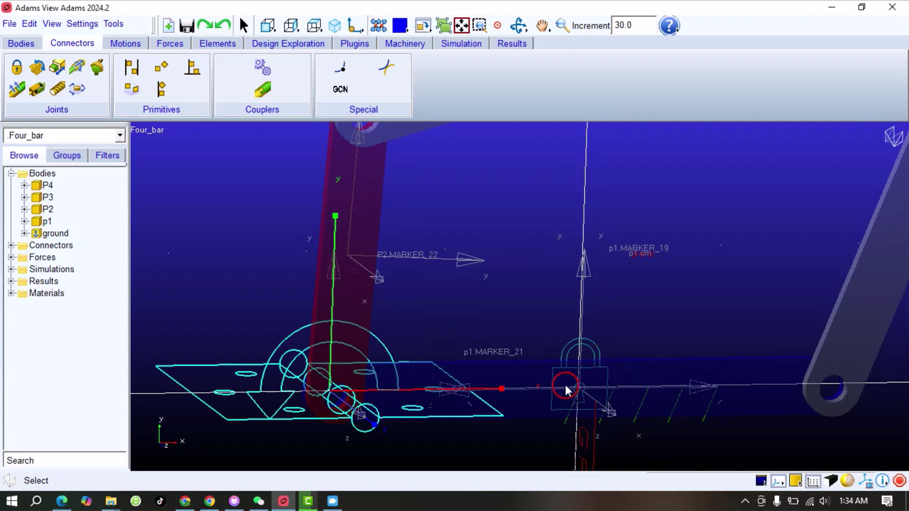